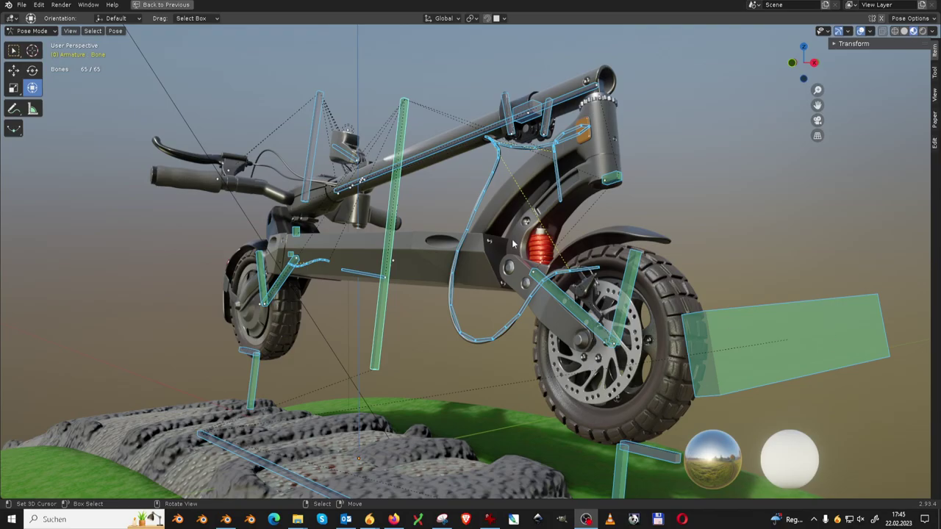
# Orbit around the posed scooter and start its animation riding the curved rocky track
pyautogui.moveTo(513, 244)
pyautogui.mouseDown(button='middle')
pyautogui.moveTo(675, 218)
pyautogui.moveTo(679, 228)
pyautogui.moveTo(594, 230)
pyautogui.moveTo(574, 220)
pyautogui.moveTo(582, 225)
pyautogui.mouseUp(button='middle')
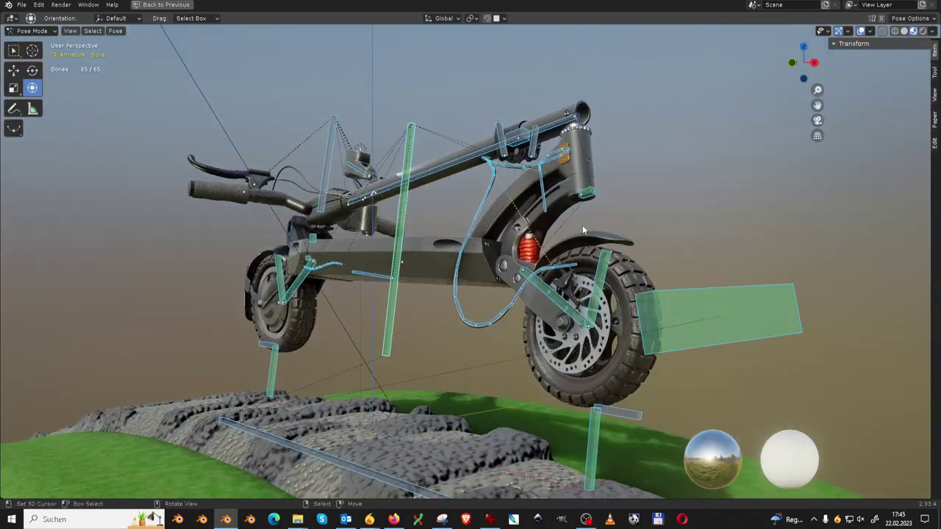
pyautogui.moveTo(616, 198)
pyautogui.mouseDown(button='middle')
pyautogui.moveTo(637, 194)
pyautogui.moveTo(544, 218)
pyautogui.moveTo(471, 199)
pyautogui.moveTo(404, 252)
pyautogui.moveTo(603, 227)
pyautogui.moveTo(485, 282)
pyautogui.moveTo(563, 302)
pyautogui.moveTo(423, 278)
pyautogui.mouseUp(button='middle')
pyautogui.press('space')
pyautogui.scroll(-3, 563, 302)
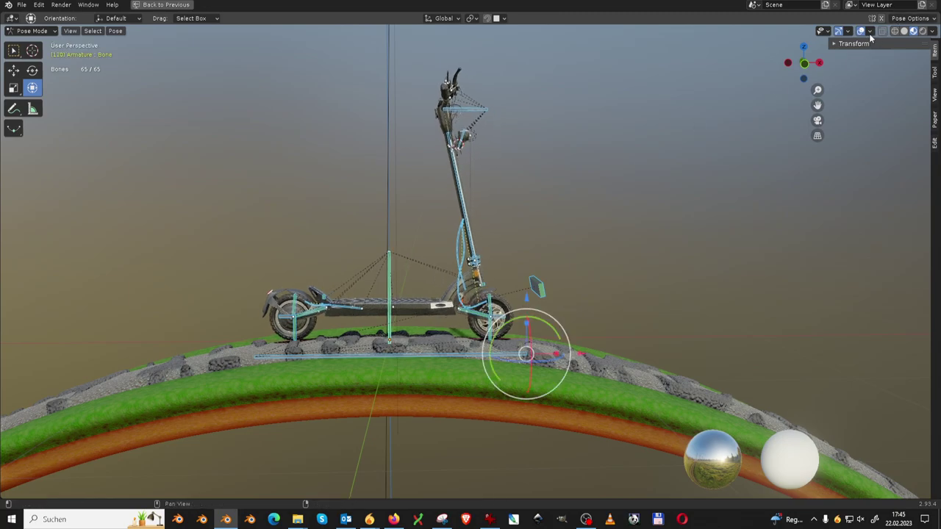
# Watch the ride from side, rear three-quarter and deck views as the stem rises upright
pyautogui.moveTo(657, 243)
pyautogui.mouseDown(button='middle')
pyautogui.moveTo(632, 210)
pyautogui.moveTo(684, 250)
pyautogui.moveTo(687, 267)
pyautogui.moveTo(659, 278)
pyautogui.mouseUp(button='middle')
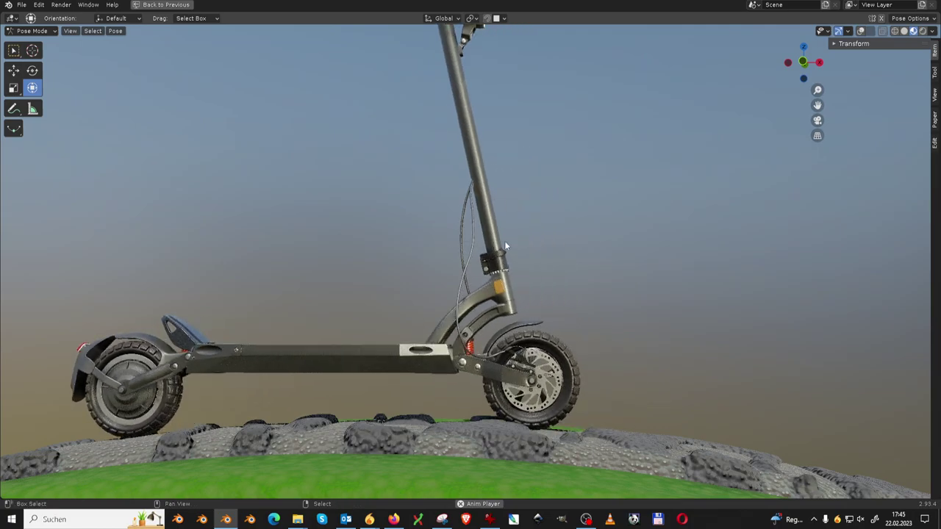
pyautogui.moveTo(504, 240)
pyautogui.mouseDown(button='middle')
pyautogui.moveTo(535, 242)
pyautogui.moveTo(528, 261)
pyautogui.moveTo(556, 251)
pyautogui.mouseUp(button='middle')
pyautogui.moveTo(606, 316)
pyautogui.mouseDown(button='middle')
pyautogui.moveTo(703, 336)
pyautogui.moveTo(462, 307)
pyautogui.moveTo(545, 245)
pyautogui.moveTo(481, 211)
pyautogui.moveTo(314, 232)
pyautogui.moveTo(341, 230)
pyautogui.mouseUp(button='middle')
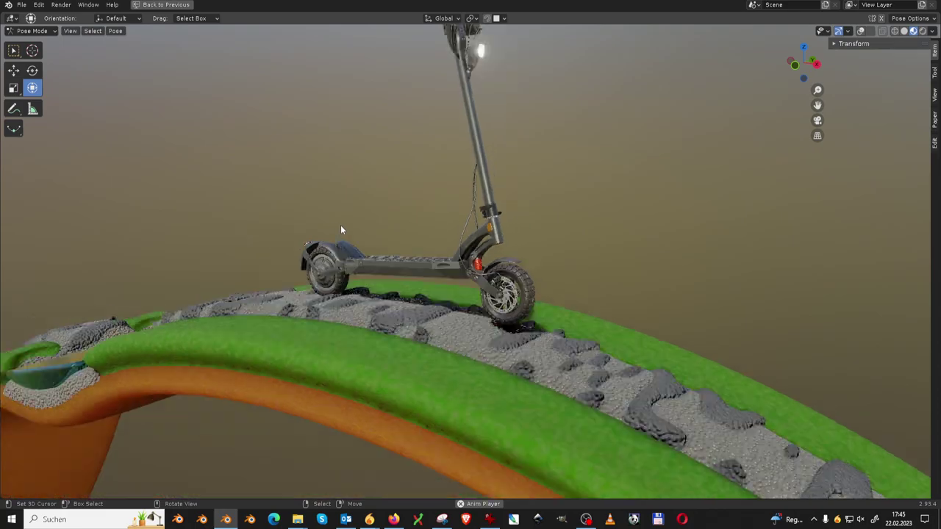
pyautogui.moveTo(466, 215)
pyautogui.mouseDown(button='middle')
pyautogui.moveTo(420, 255)
pyautogui.moveTo(441, 313)
pyautogui.moveTo(488, 304)
pyautogui.moveTo(376, 320)
pyautogui.moveTo(400, 292)
pyautogui.moveTo(282, 263)
pyautogui.moveTo(348, 214)
pyautogui.moveTo(425, 193)
pyautogui.mouseUp(button='middle')
pyautogui.scroll(-2, 400, 286)
pyautogui.scroll(-2, 425, 328)
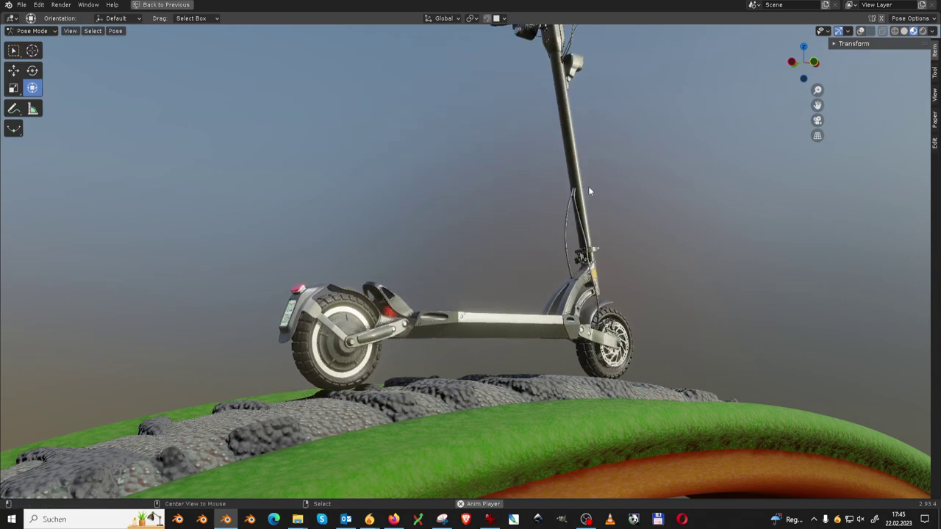
pyautogui.moveTo(558, 194); pyautogui.dragTo(557, 263, button='middle')
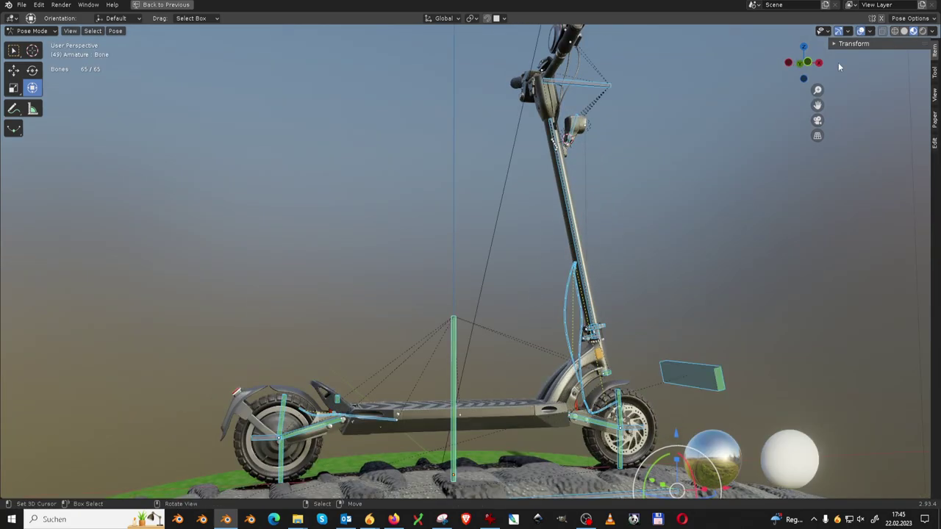
# Select the scooter's central root bone and raise the whole scooter along Z
pyautogui.moveTo(533, 331)
pyautogui.mouseDown(button='middle')
pyautogui.moveTo(527, 274)
pyautogui.moveTo(462, 253)
pyautogui.moveTo(464, 347)
pyautogui.mouseUp(button='middle')
pyautogui.click(485, 275)
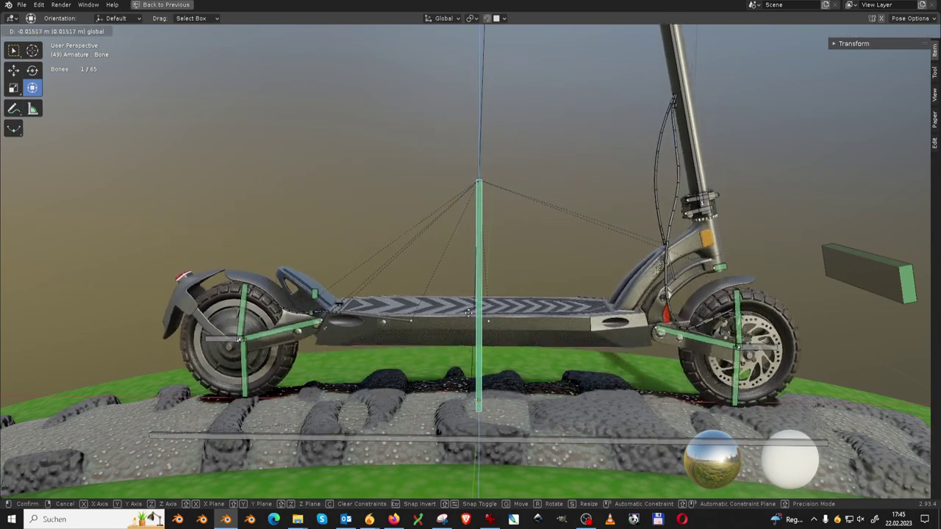
pyautogui.click(465, 324)
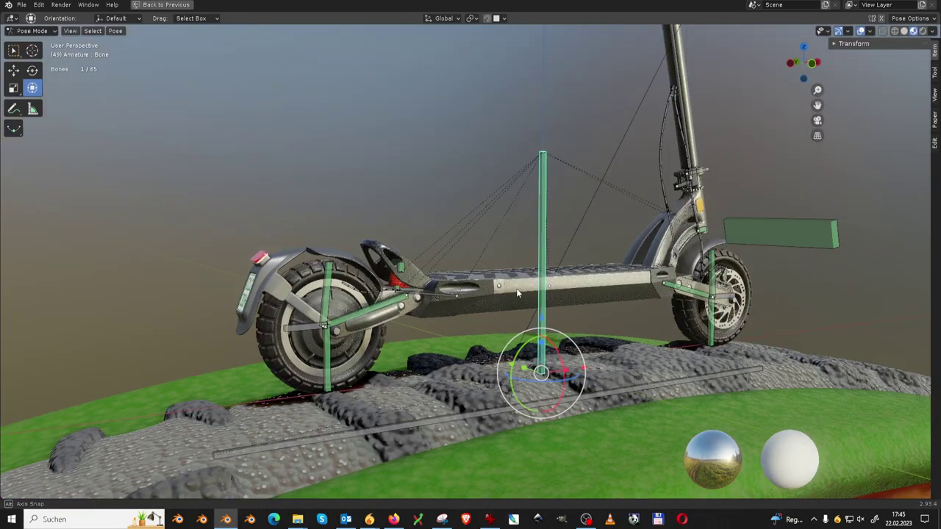
pyautogui.moveTo(465, 324); pyautogui.dragTo(462, 299, button='middle')
# Switch to front orthographic view and begin rotating the root bone to level the scooter
pyautogui.press('KP_1')
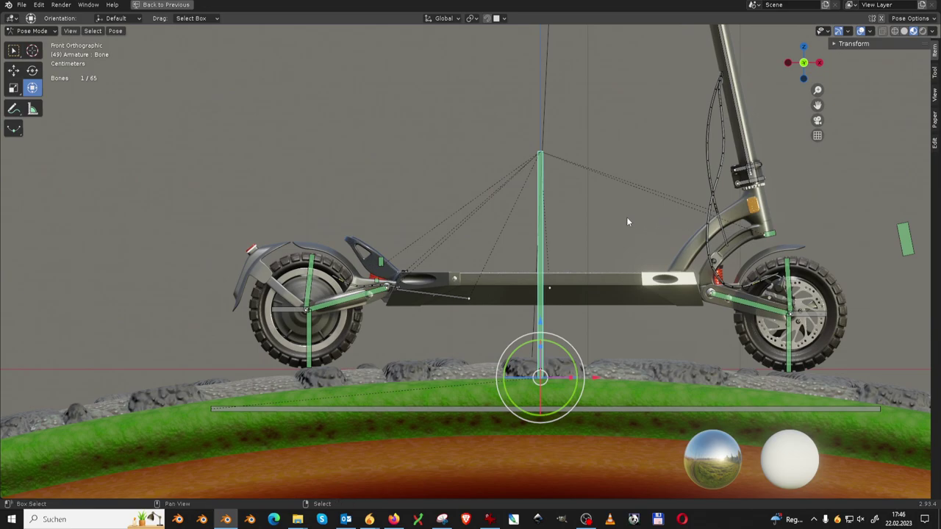
pyautogui.keyDown('shift'); pyautogui.moveTo(626, 217); pyautogui.dragTo(534, 239, button='middle'); pyautogui.keyUp('shift')
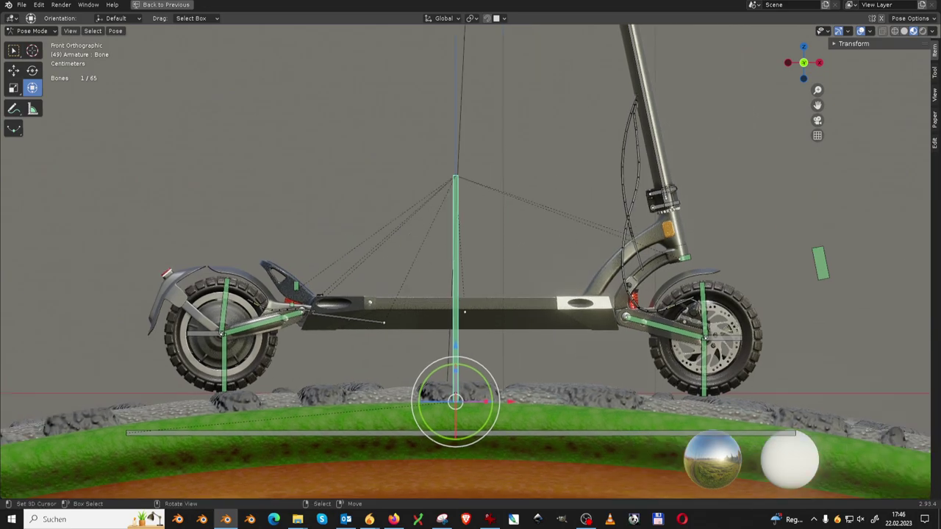
pyautogui.press('r')
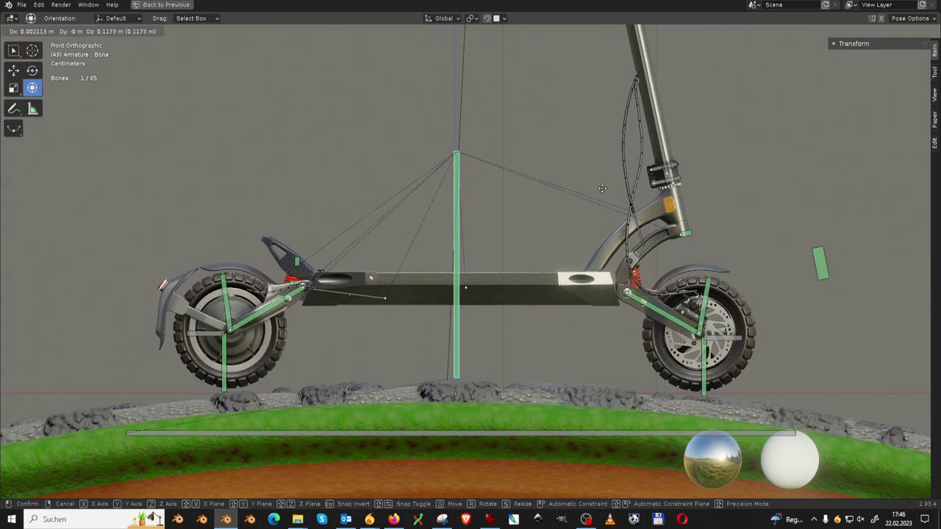
# Cancel the unwanted stem rotation and set the transform orientation to Normal
pyautogui.scroll(1, 608, 308)
pyautogui.scroll(2, 609, 309)
pyautogui.scroll(1, 582, 237)
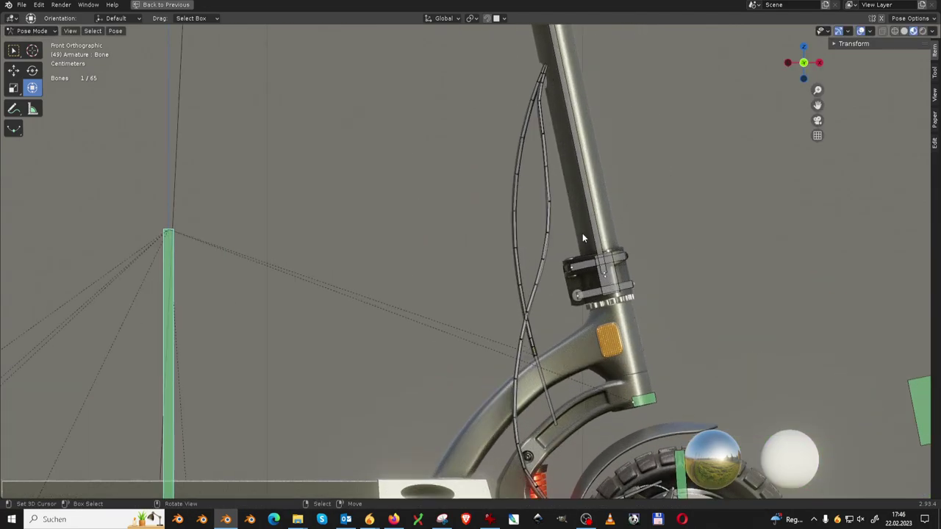
pyautogui.scroll(-1, 595, 232)
pyautogui.scroll(1, 621, 228)
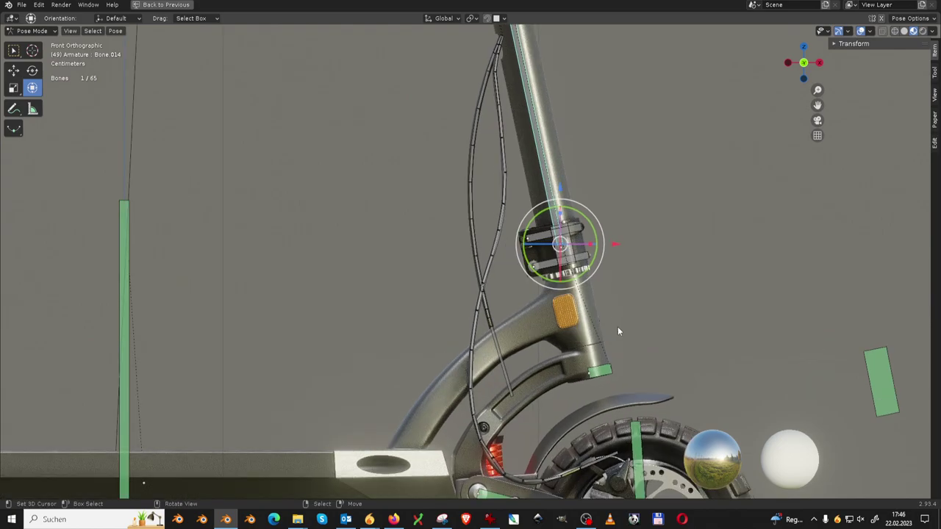
pyautogui.rightClick(659, 262)
pyautogui.scroll(1, 572, 253)
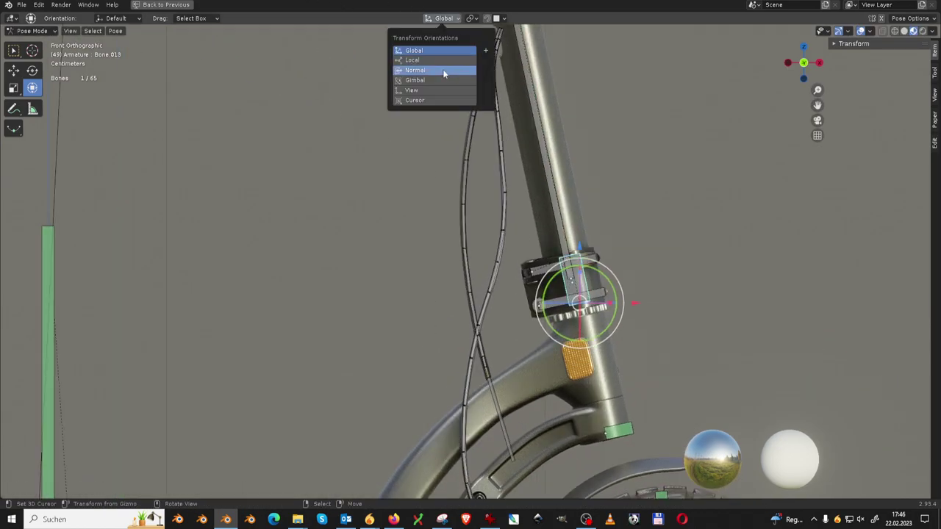
pyautogui.click(443, 69)
pyautogui.scroll(2, 615, 267)
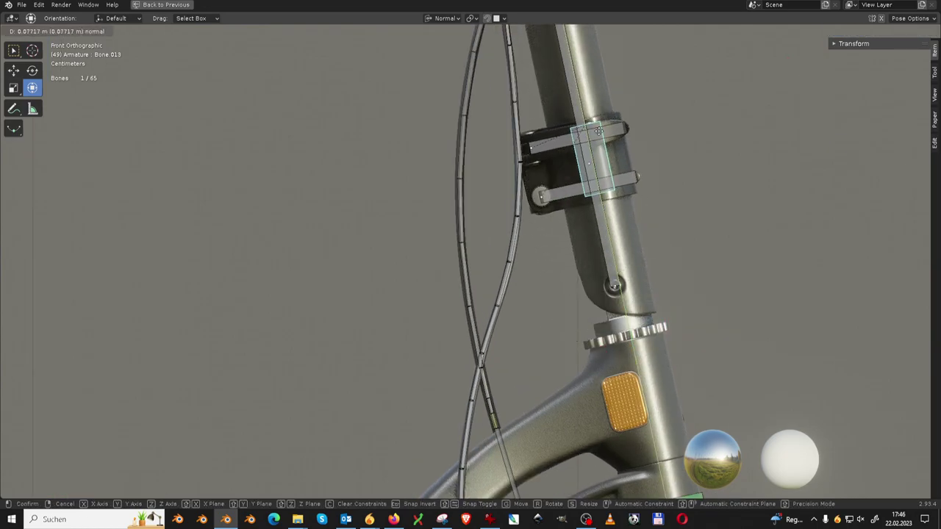
# Rotate stem hinge Bone 014 by -34.9° to fold the stem flat over the deck
pyautogui.click(617, 267)
pyautogui.scroll(1, 531, 218)
pyautogui.scroll(2, 530, 218)
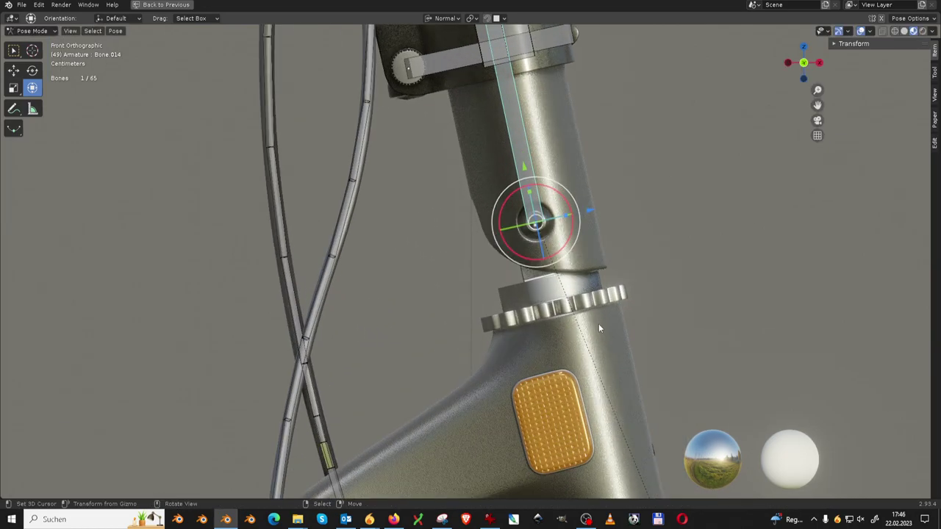
pyautogui.press('r')
pyautogui.click(656, 237)
pyautogui.scroll(5, 656, 243)
pyautogui.press('r')
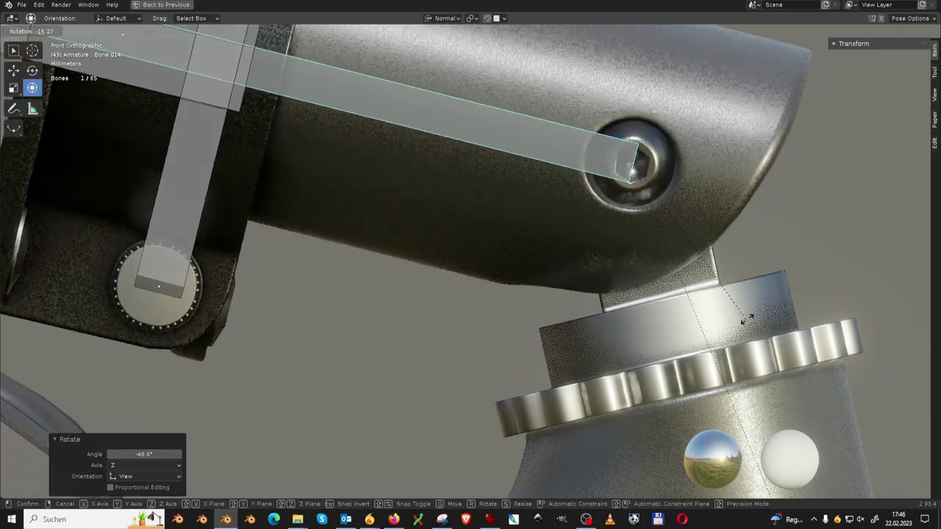
pyautogui.click(773, 263)
pyautogui.scroll(-5, 458, 302)
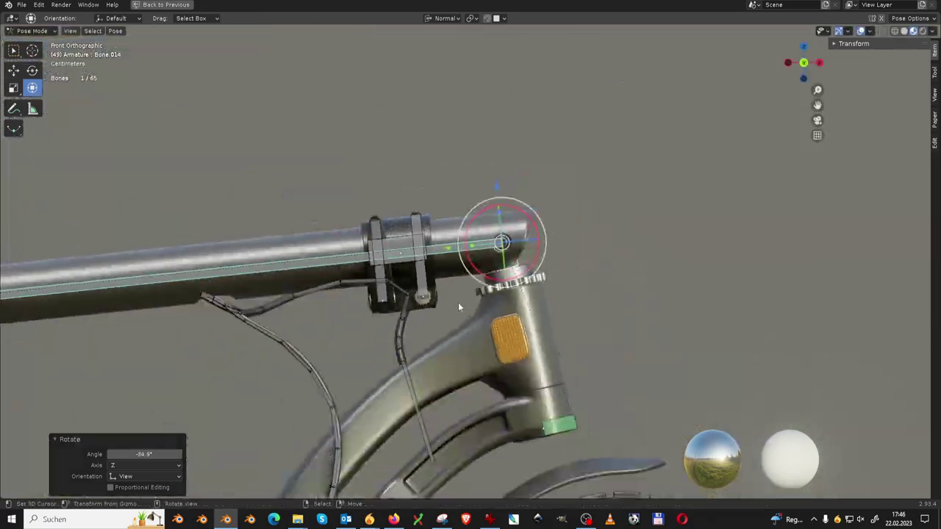
pyautogui.scroll(-2, 522, 275)
pyautogui.scroll(3, 495, 247)
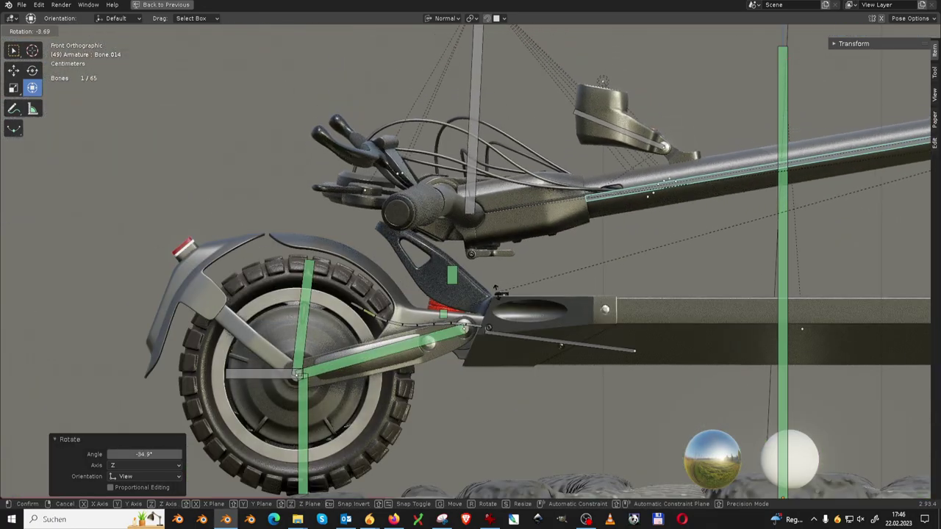
pyautogui.scroll(-5, 495, 276)
pyautogui.moveTo(495, 276)
pyautogui.mouseDown(button='middle')
pyautogui.moveTo(540, 267)
pyautogui.moveTo(444, 287)
pyautogui.moveTo(606, 259)
pyautogui.moveTo(665, 216)
pyautogui.mouseUp(button='middle')
pyautogui.scroll(3, 444, 286)
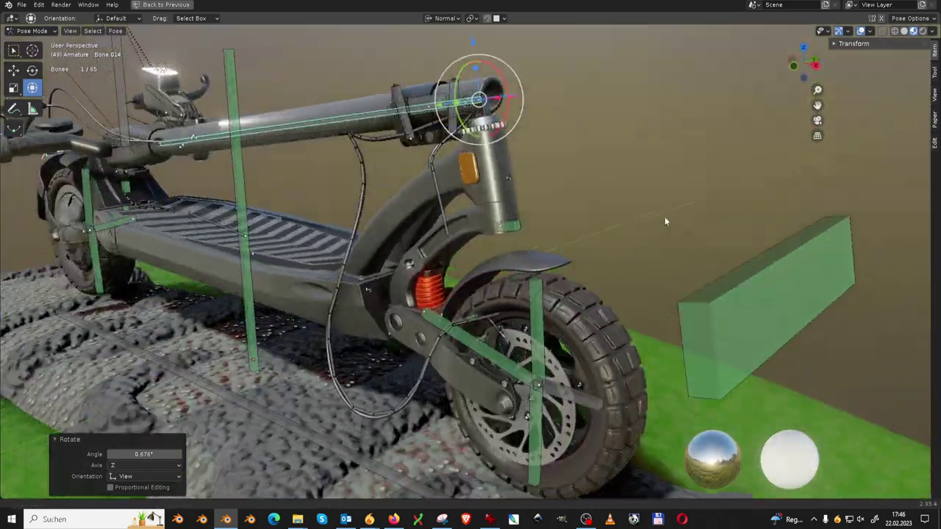
# Reposition the cable bone near the brake caliper
pyautogui.scroll(2, 598, 246)
pyautogui.scroll(3, 547, 233)
pyautogui.click(535, 228)
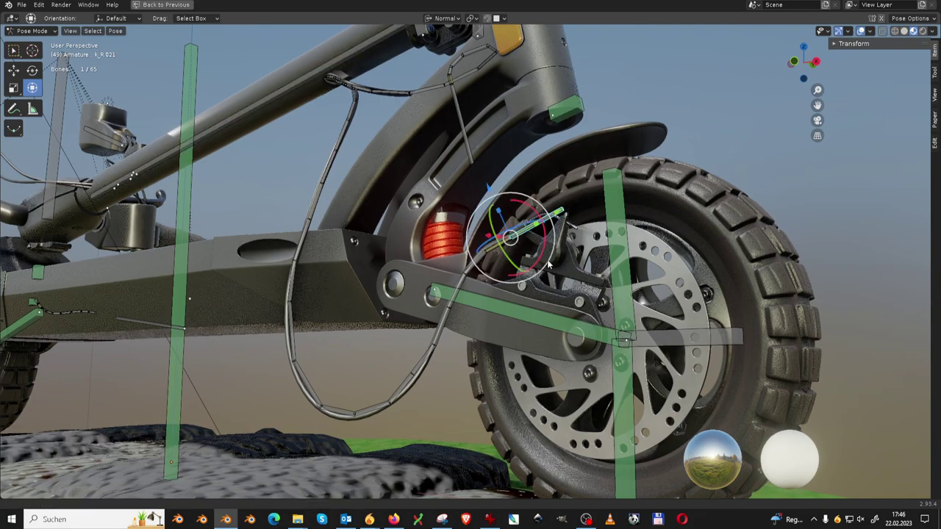
pyautogui.scroll(3, 535, 229)
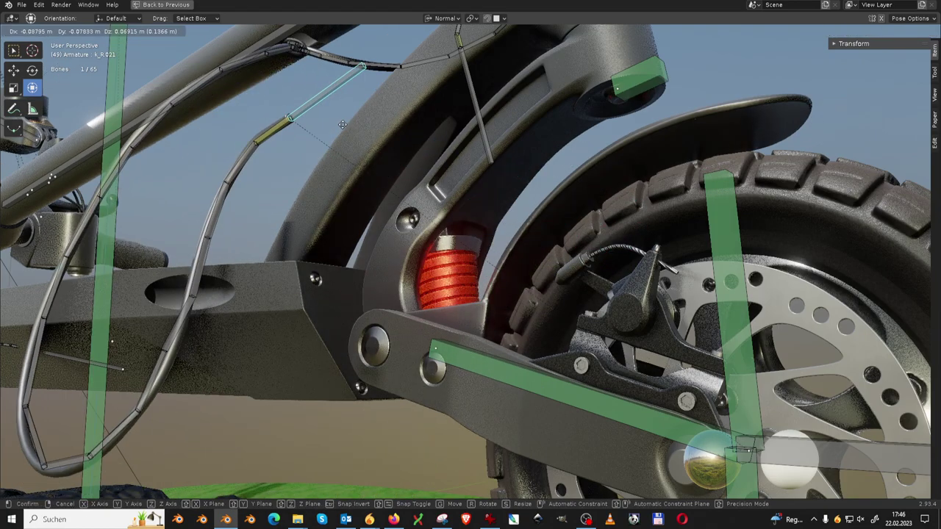
pyautogui.scroll(-5, 381, 144)
pyautogui.press('g')
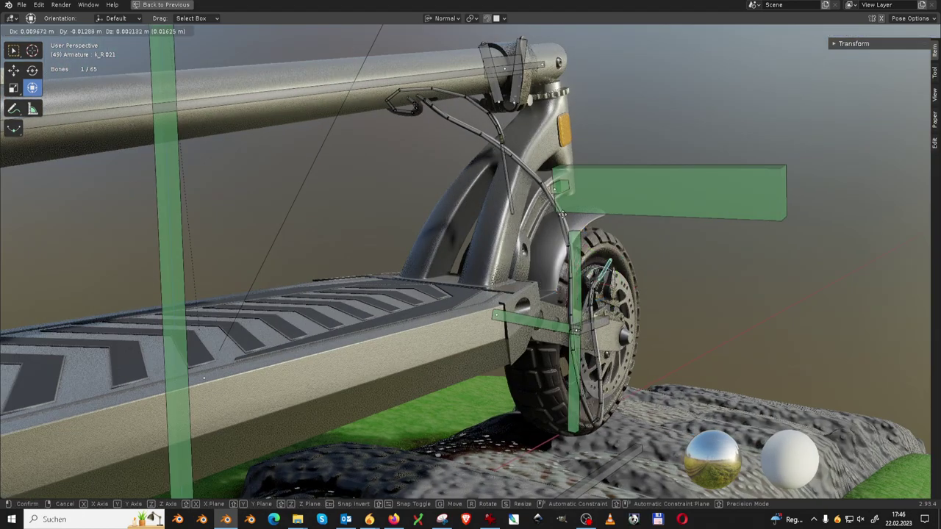
pyautogui.moveTo(418, 219); pyautogui.dragTo(435, 254, button='middle')
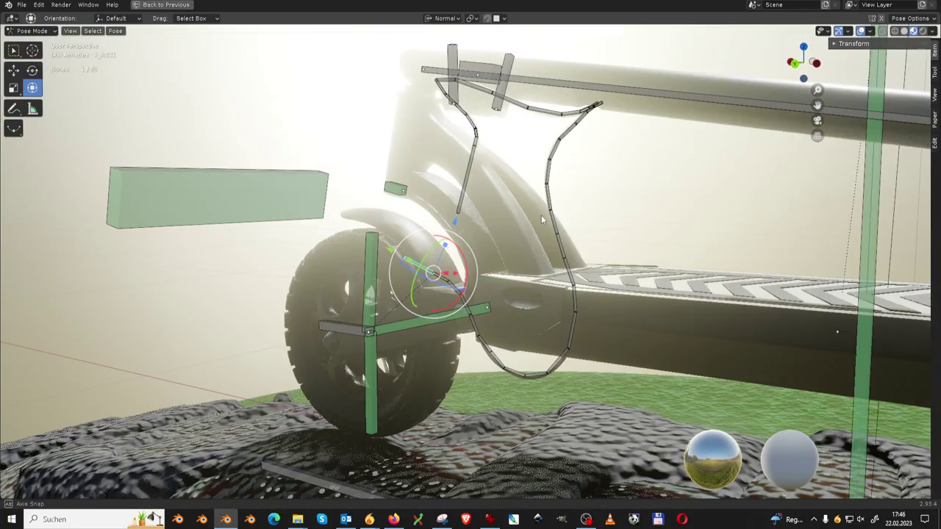
pyautogui.scroll(2, 434, 253)
pyautogui.moveTo(482, 233); pyautogui.dragTo(432, 241, button='middle')
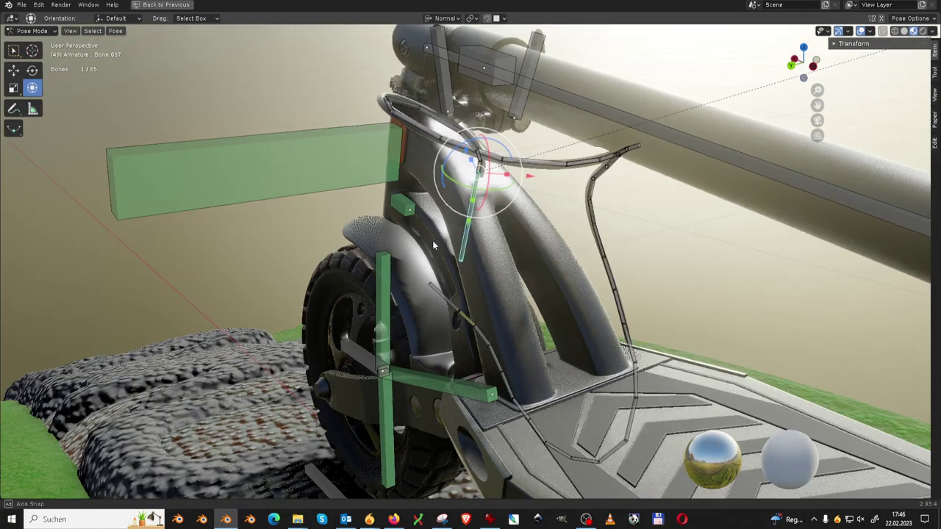
pyautogui.press('g')
pyautogui.click(279, 274)
pyautogui.moveTo(279, 273)
pyautogui.mouseDown(button='middle')
pyautogui.moveTo(579, 259)
pyautogui.moveTo(567, 342)
pyautogui.moveTo(540, 284)
pyautogui.moveTo(523, 280)
pyautogui.moveTo(382, 319)
pyautogui.moveTo(457, 311)
pyautogui.moveTo(438, 265)
pyautogui.moveTo(438, 336)
pyautogui.moveTo(427, 305)
pyautogui.moveTo(432, 272)
pyautogui.moveTo(506, 192)
pyautogui.mouseUp(button='middle')
# Select the cable-end bone by the rear wheel and move it
pyautogui.scroll(4, 623, 279)
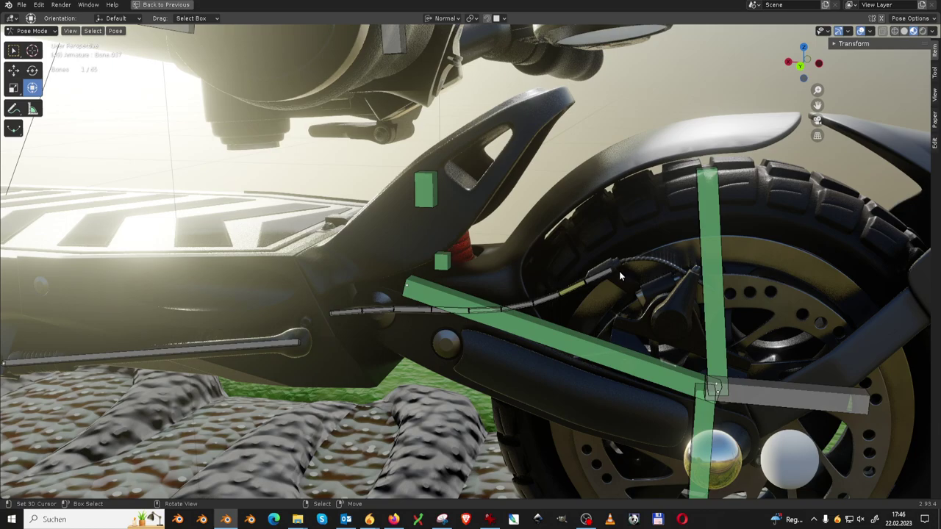
pyautogui.click(601, 284)
pyautogui.moveTo(600, 283); pyautogui.dragTo(641, 242, button='middle')
pyautogui.press('g')
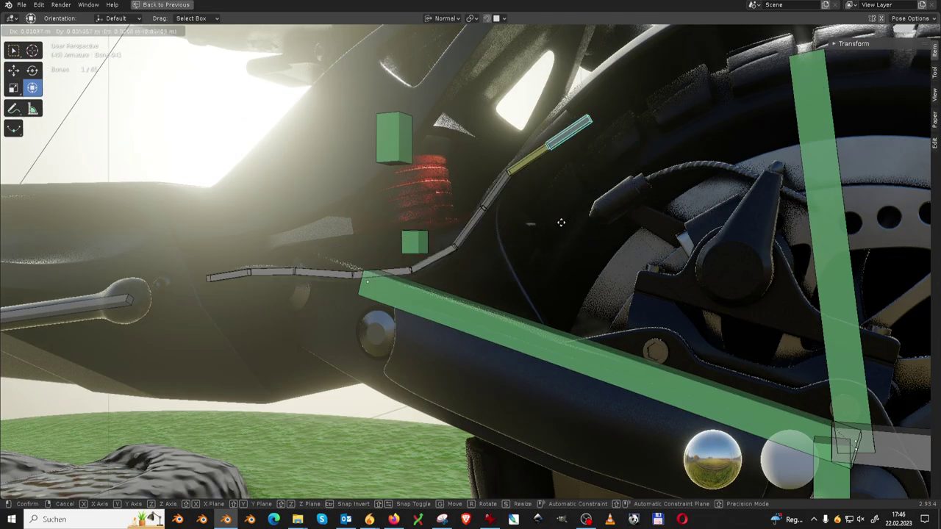
# Play the animation to check the cable, then swing the kickstand bone round
pyautogui.press('space')
pyautogui.scroll(-5, 542, 213)
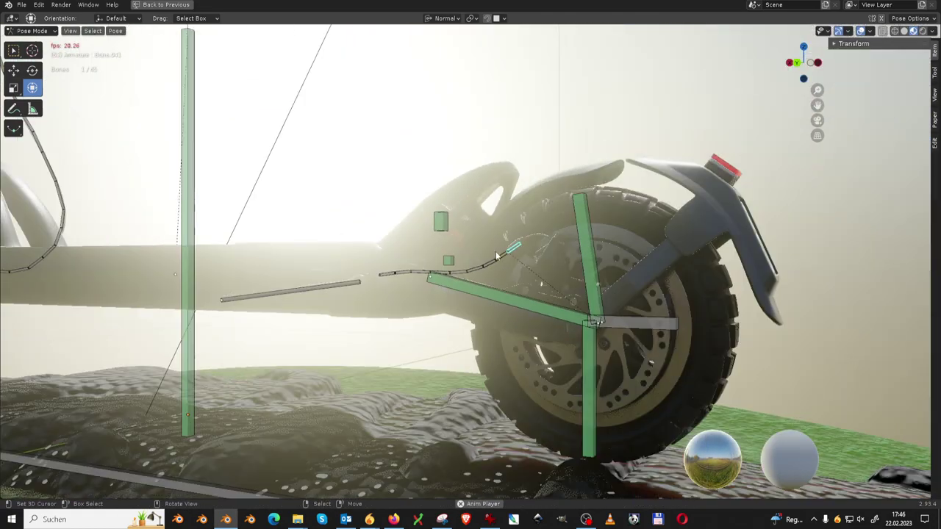
pyautogui.scroll(2, 501, 257)
pyautogui.moveTo(501, 258)
pyautogui.mouseDown(button='middle')
pyautogui.moveTo(571, 269)
pyautogui.moveTo(542, 301)
pyautogui.mouseUp(button='middle')
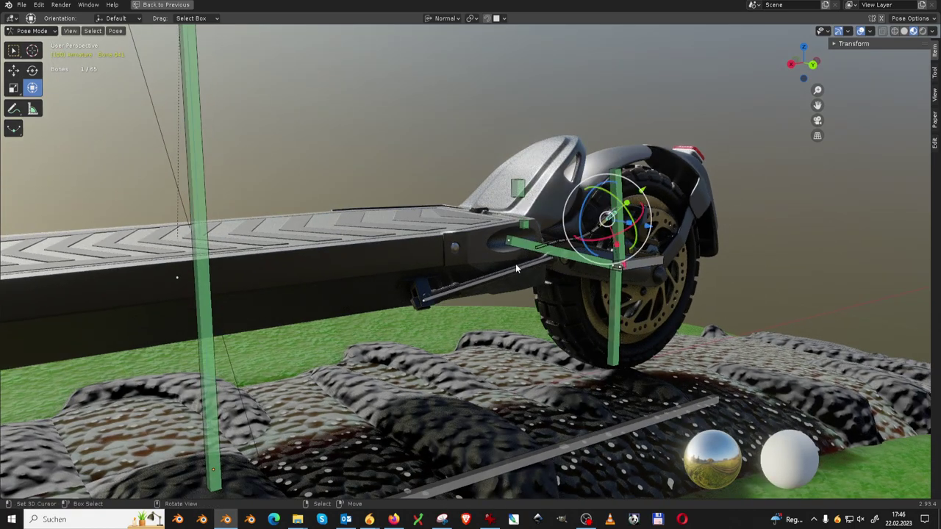
pyautogui.scroll(2, 509, 278)
pyautogui.moveTo(388, 363); pyautogui.dragTo(359, 362)
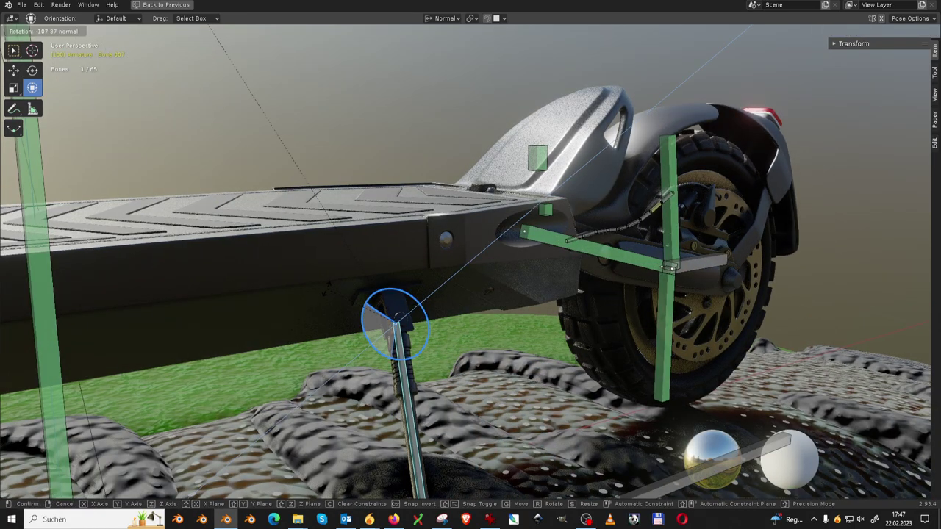
# Settle the kickstand at -102°, snap to a side view and play the animation
pyautogui.moveTo(333, 294); pyautogui.dragTo(333, 294)
pyautogui.moveTo(333, 294)
pyautogui.mouseDown(button='middle')
pyautogui.moveTo(447, 305)
pyautogui.moveTo(383, 315)
pyautogui.mouseUp(button='middle')
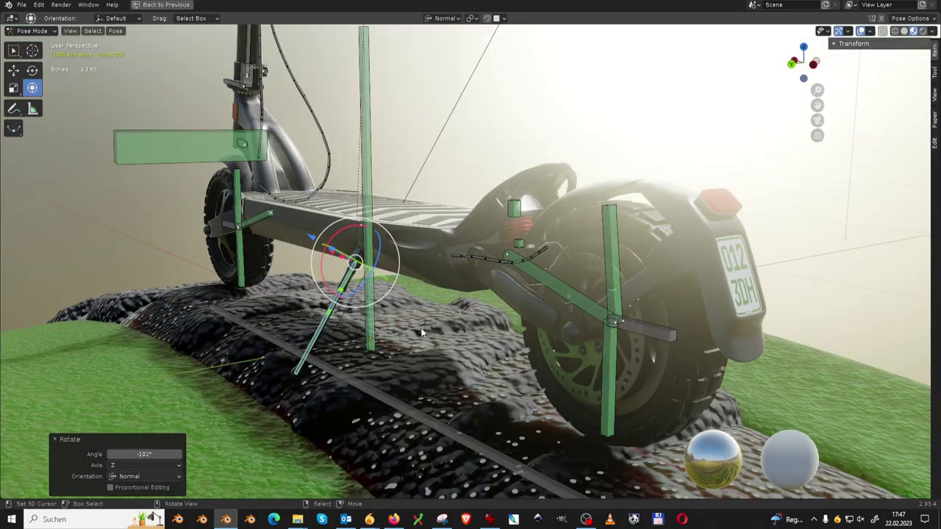
pyautogui.press('KP_3')
pyautogui.press('space')
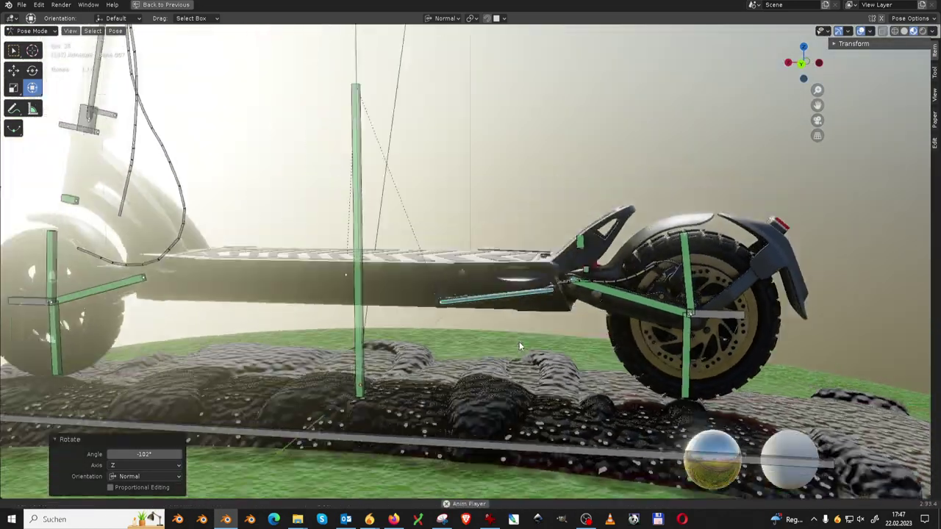
# Watch the ride from angled, front-side and low wheel-level views
pyautogui.moveTo(361, 297)
pyautogui.mouseDown(button='middle')
pyautogui.moveTo(613, 284)
pyautogui.moveTo(494, 299)
pyautogui.moveTo(504, 308)
pyautogui.moveTo(689, 298)
pyautogui.moveTo(712, 310)
pyautogui.moveTo(706, 320)
pyautogui.moveTo(729, 281)
pyautogui.moveTo(673, 276)
pyautogui.mouseUp(button='middle')
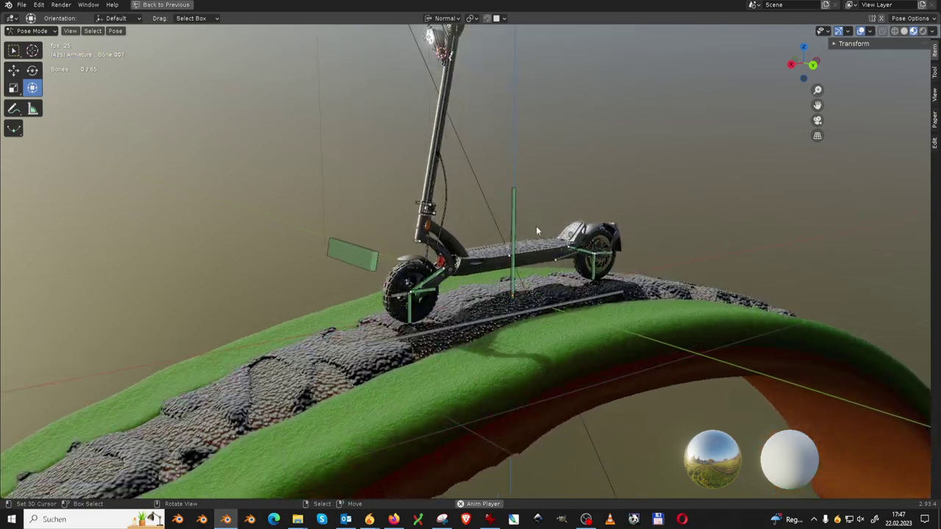
pyautogui.moveTo(494, 258)
pyautogui.mouseDown(button='middle')
pyautogui.moveTo(522, 294)
pyautogui.moveTo(626, 298)
pyautogui.moveTo(573, 306)
pyautogui.moveTo(609, 277)
pyautogui.mouseUp(button='middle')
pyautogui.scroll(4, 569, 240)
pyautogui.scroll(3, 569, 241)
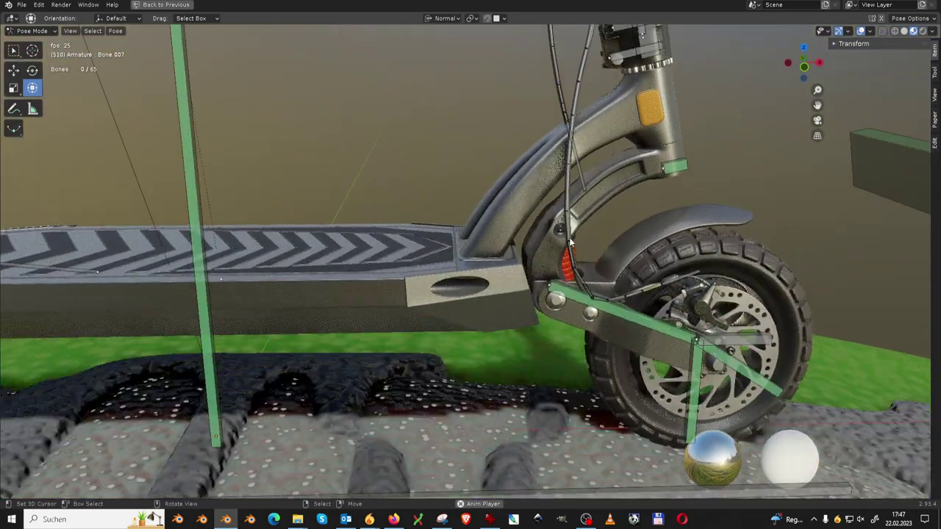
pyautogui.moveTo(569, 241); pyautogui.dragTo(609, 217, button='middle')
pyautogui.moveTo(711, 262)
pyautogui.mouseDown(button='middle')
pyautogui.moveTo(510, 201)
pyautogui.moveTo(627, 264)
pyautogui.moveTo(542, 267)
pyautogui.moveTo(554, 272)
pyautogui.mouseUp(button='middle')
pyautogui.scroll(-5, 573, 261)
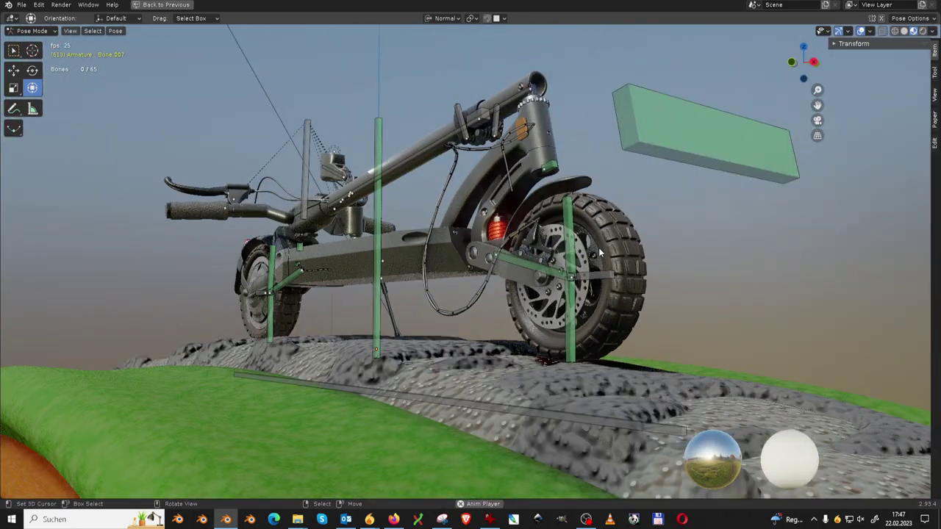
pyautogui.click(33, 32)
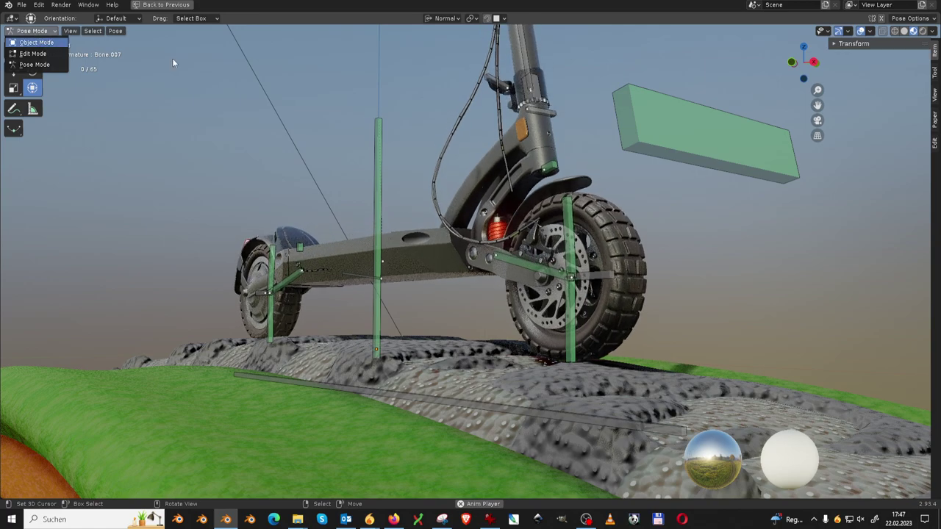
# Leave pose mode for Object Mode and view the scooter from low down
pyautogui.press('Delete')
pyautogui.scroll(-5, 462, 247)
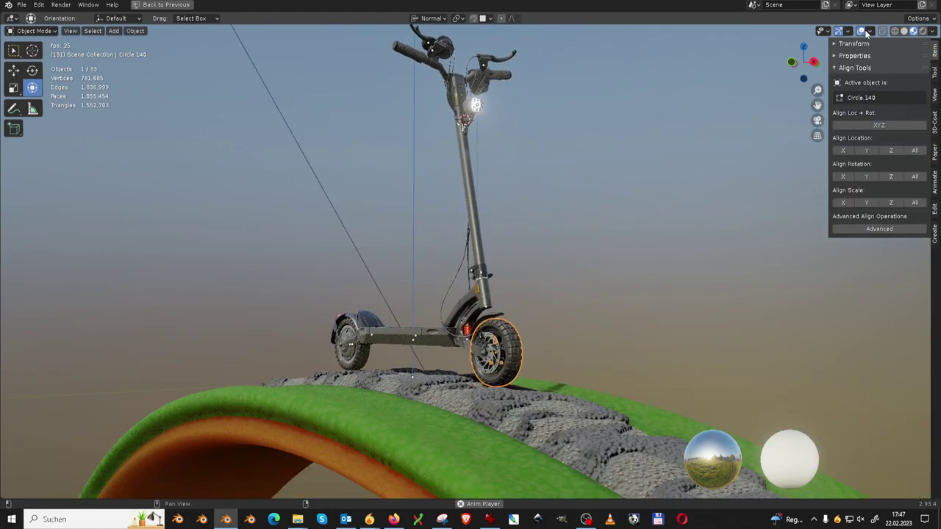
pyautogui.moveTo(626, 192)
pyautogui.mouseDown(button='middle')
pyautogui.moveTo(508, 366)
pyautogui.moveTo(545, 365)
pyautogui.moveTo(542, 283)
pyautogui.moveTo(534, 283)
pyautogui.mouseUp(button='middle')
pyautogui.scroll(-3, 542, 280)
# Light the viewport with a different studio HDRI and restore the full Shading layout
pyautogui.click(931, 31)
pyautogui.click(863, 113)
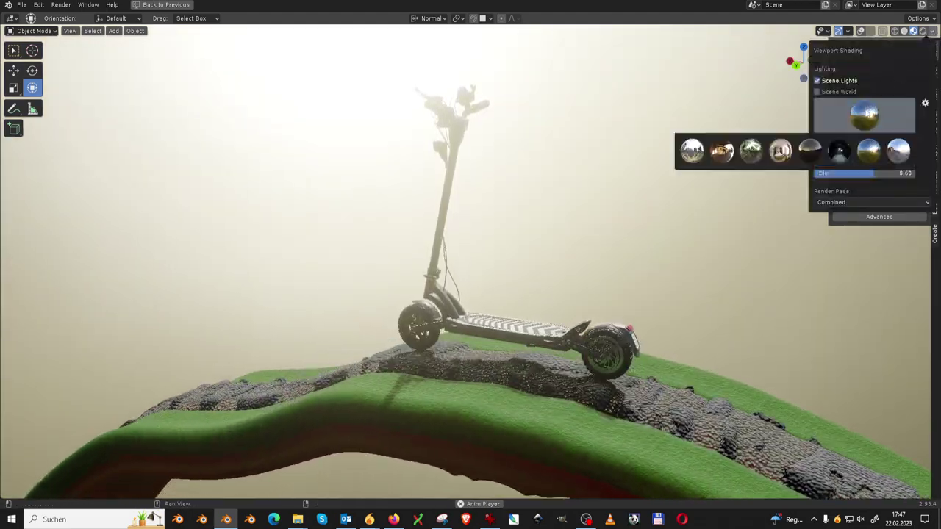
pyautogui.click(753, 152)
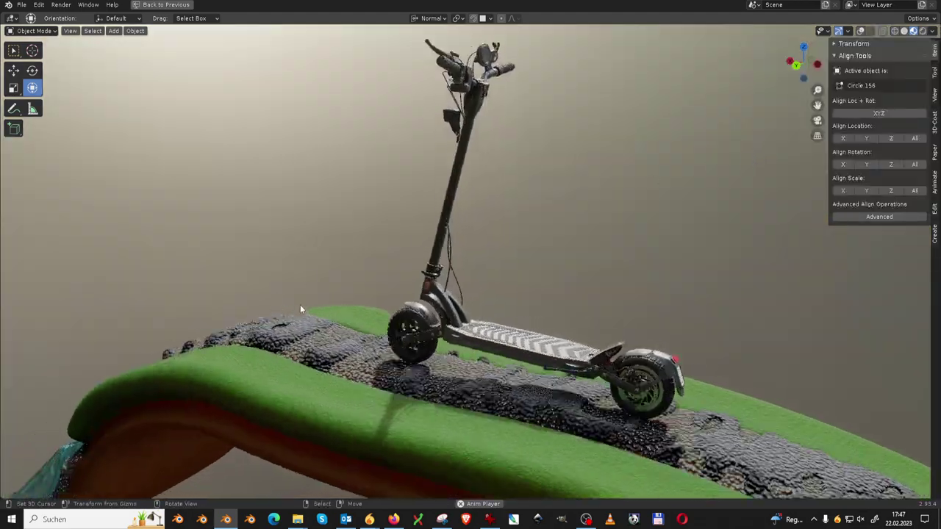
pyautogui.moveTo(299, 304)
pyautogui.mouseDown(button='middle')
pyautogui.moveTo(438, 281)
pyautogui.moveTo(454, 264)
pyautogui.moveTo(516, 376)
pyautogui.mouseUp(button='middle')
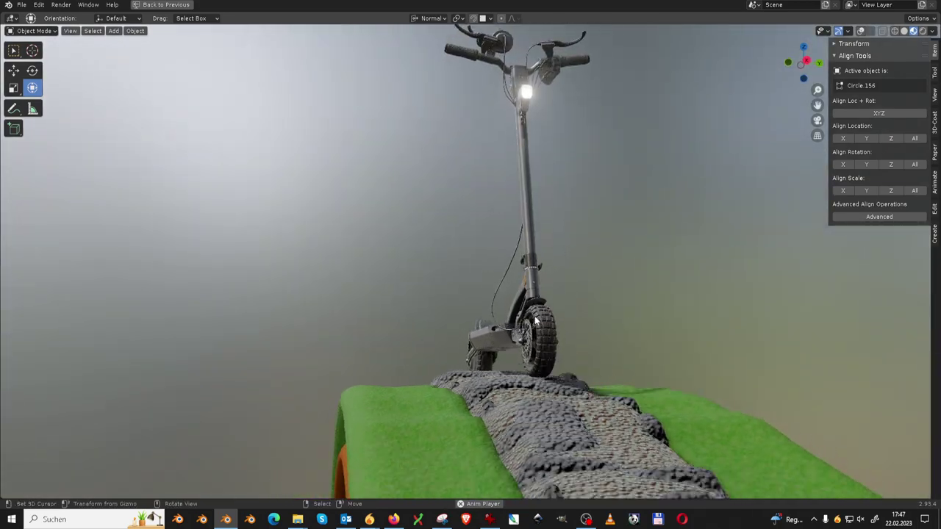
pyautogui.hotkey('ctrl', 'space')
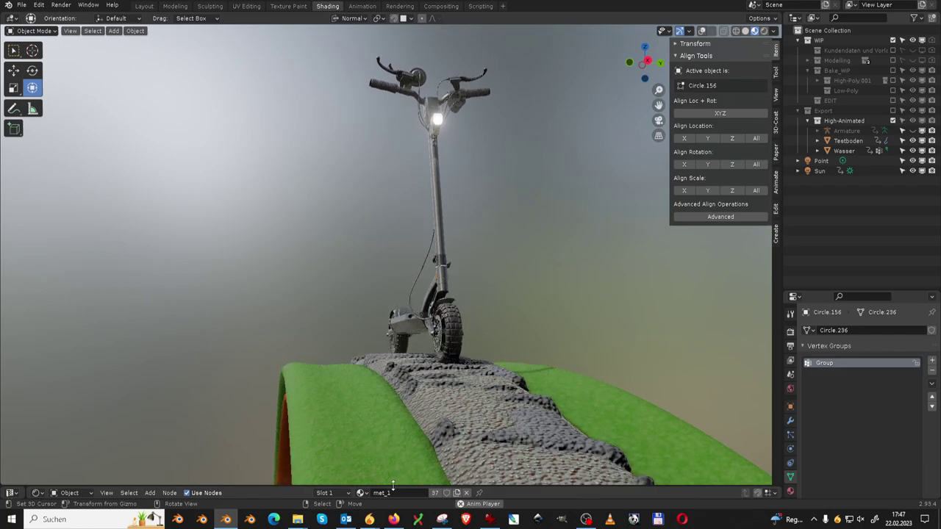
# Enlarge the lower shader area, check the Dark_Plastic_2 part, and switch that area to Timeline
pyautogui.moveTo(391, 487); pyautogui.dragTo(416, 367)
pyautogui.click(422, 255)
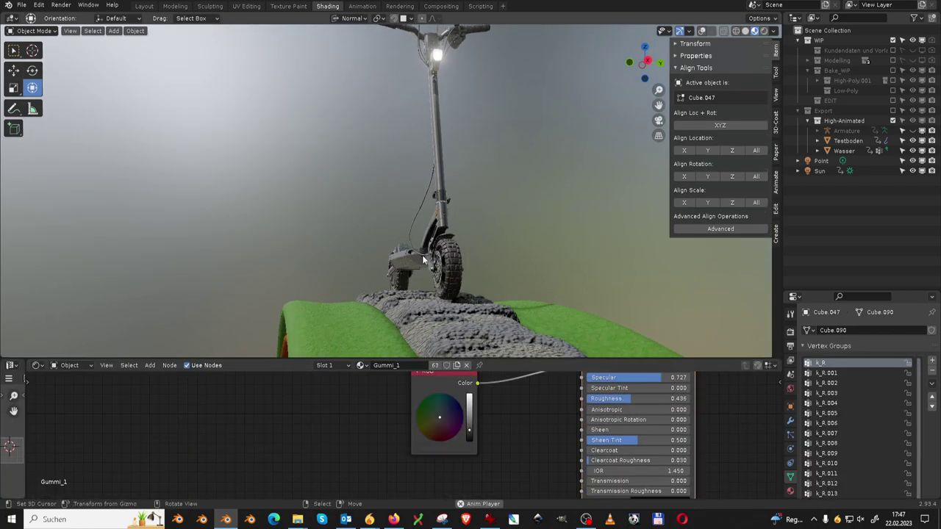
pyautogui.click(403, 276)
pyautogui.moveTo(380, 275); pyautogui.dragTo(382, 271, button='middle')
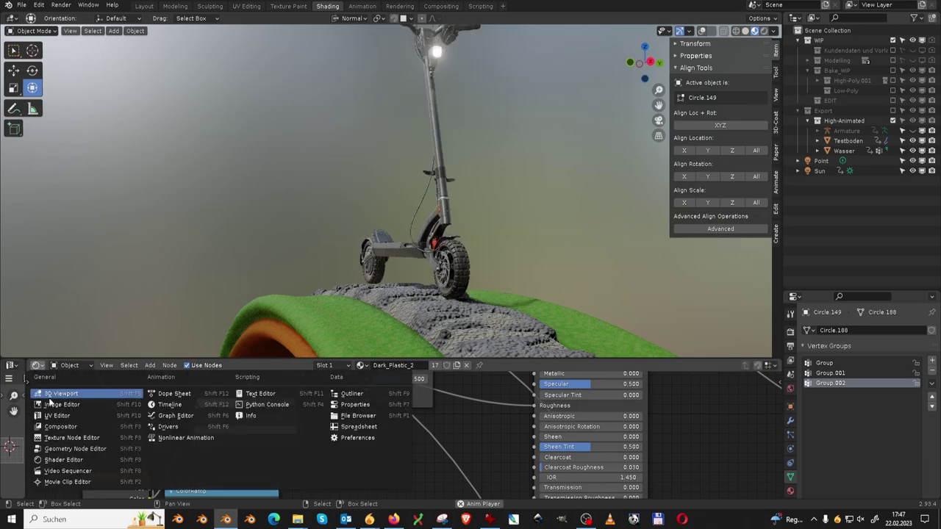
pyautogui.click(171, 405)
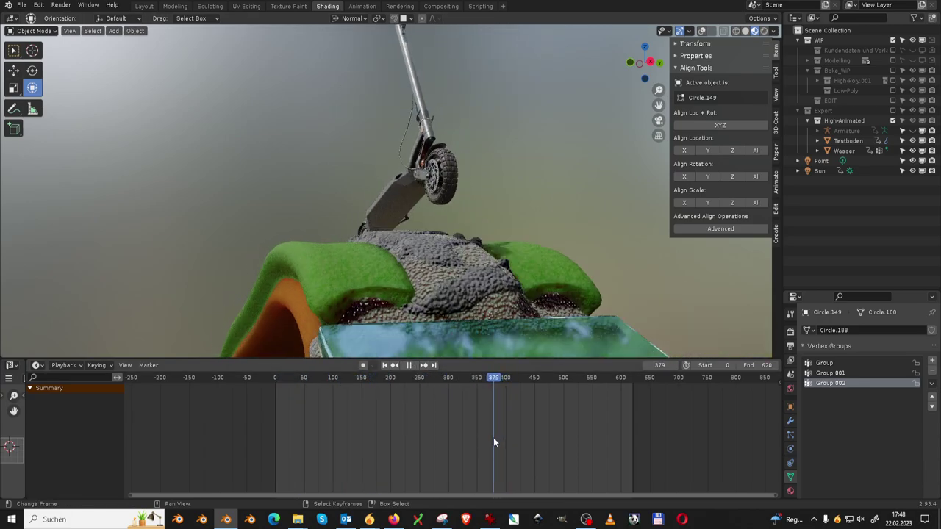
# Maximize the 3D view and orbit around the scooter and terrain, from the front wheel to three-quarter views
pyautogui.hotkey('ctrl', 'space')
pyautogui.moveTo(524, 217); pyautogui.dragTo(608, 198, button='middle')
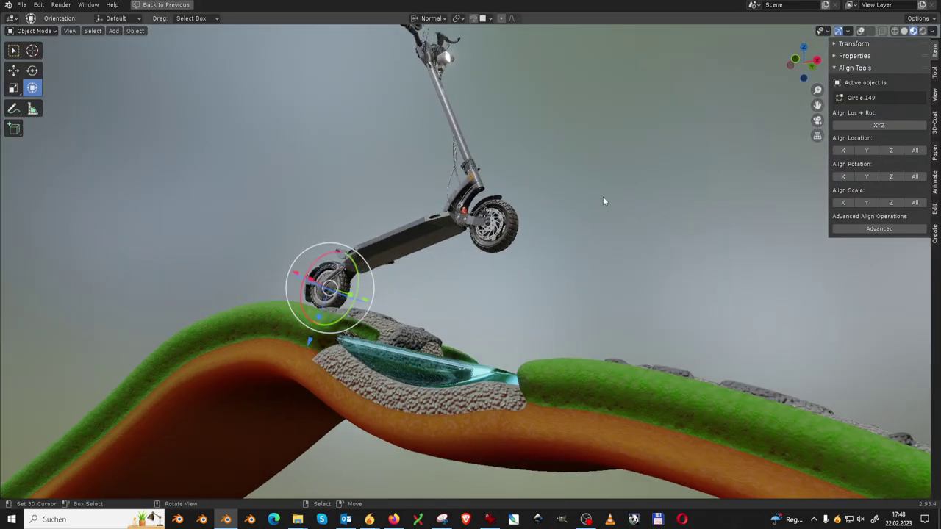
pyautogui.moveTo(557, 280); pyautogui.dragTo(599, 306, button='middle')
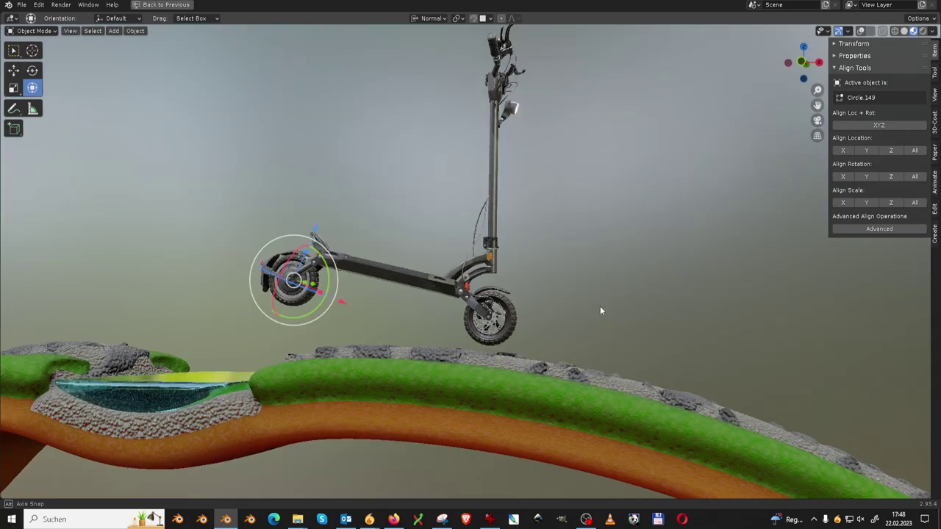
pyautogui.scroll(3, 532, 265)
pyautogui.scroll(2, 547, 275)
pyautogui.scroll(-1, 547, 275)
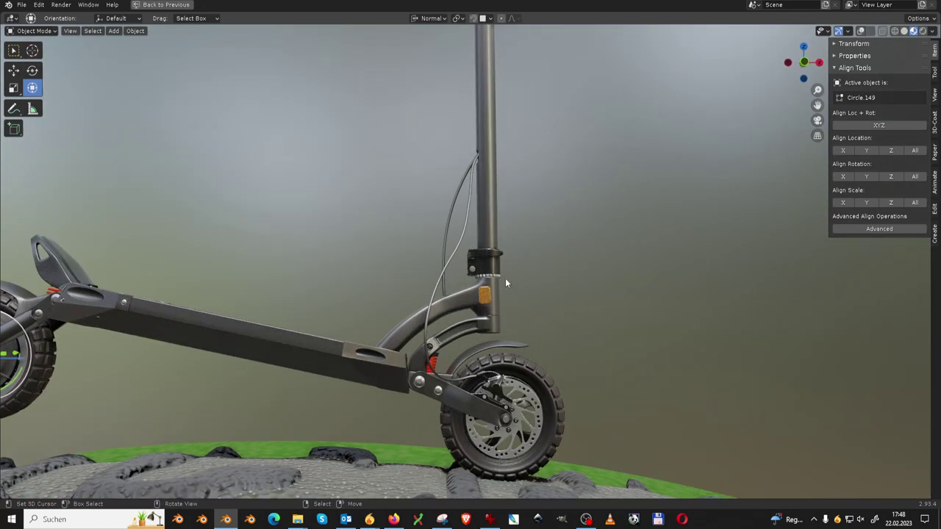
pyautogui.scroll(-4, 505, 277)
pyautogui.moveTo(520, 265); pyautogui.dragTo(401, 235, button='middle')
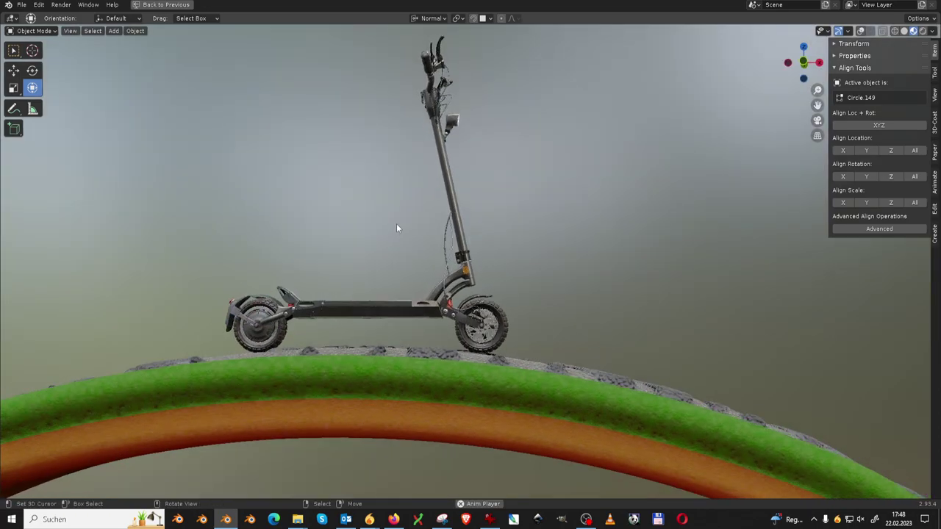
pyautogui.moveTo(401, 235)
pyautogui.mouseDown(button='middle')
pyautogui.moveTo(445, 231)
pyautogui.moveTo(420, 313)
pyautogui.moveTo(345, 284)
pyautogui.moveTo(425, 286)
pyautogui.moveTo(441, 276)
pyautogui.mouseUp(button='middle')
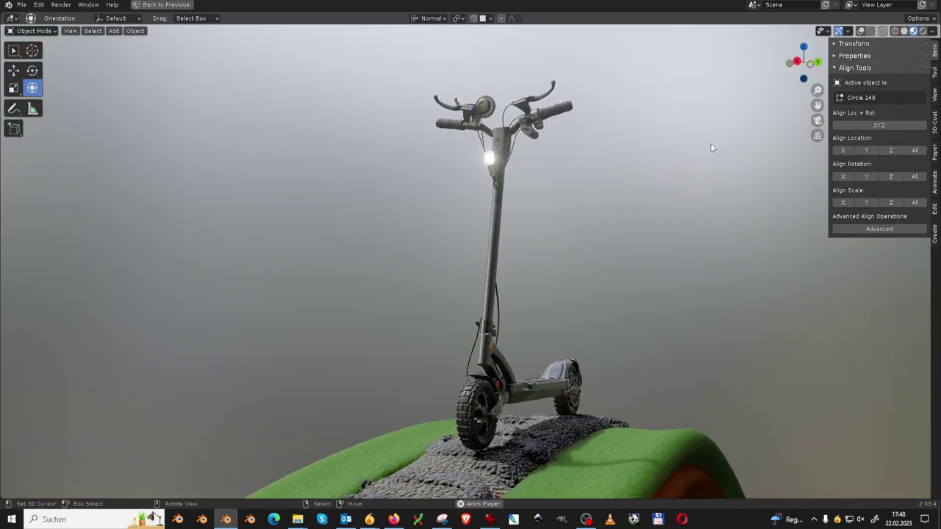
# Try studio HDRIs, settle on a warm brown-toned one, and orbit around the scene
pyautogui.click(932, 31)
pyautogui.click(867, 114)
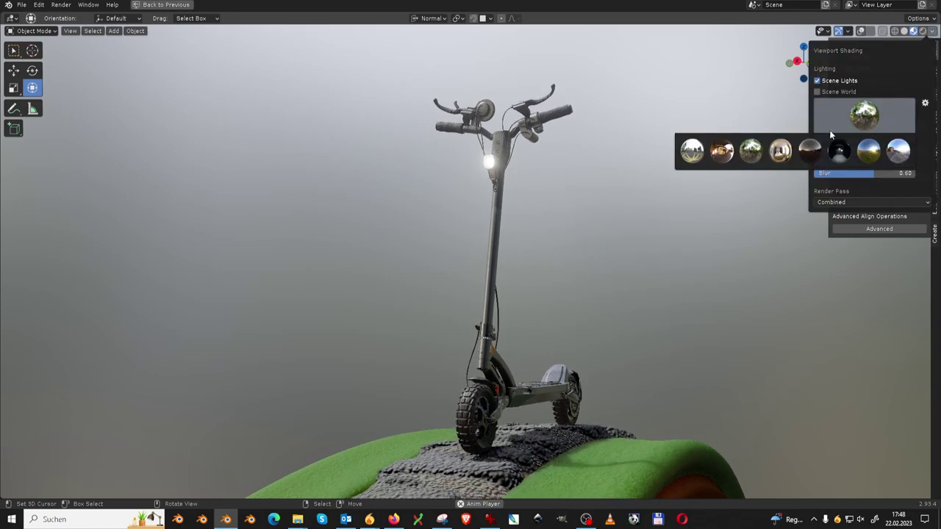
pyautogui.click(694, 151)
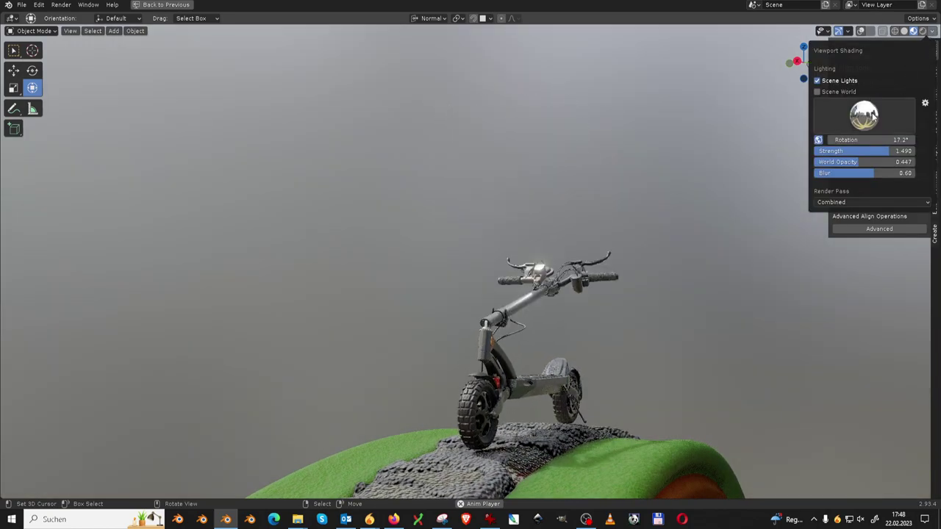
pyautogui.click(750, 151)
pyautogui.moveTo(558, 397); pyautogui.dragTo(326, 410, button='middle')
pyautogui.moveTo(226, 417)
pyautogui.mouseDown(button='middle')
pyautogui.moveTo(363, 379)
pyautogui.moveTo(416, 314)
pyautogui.mouseUp(button='middle')
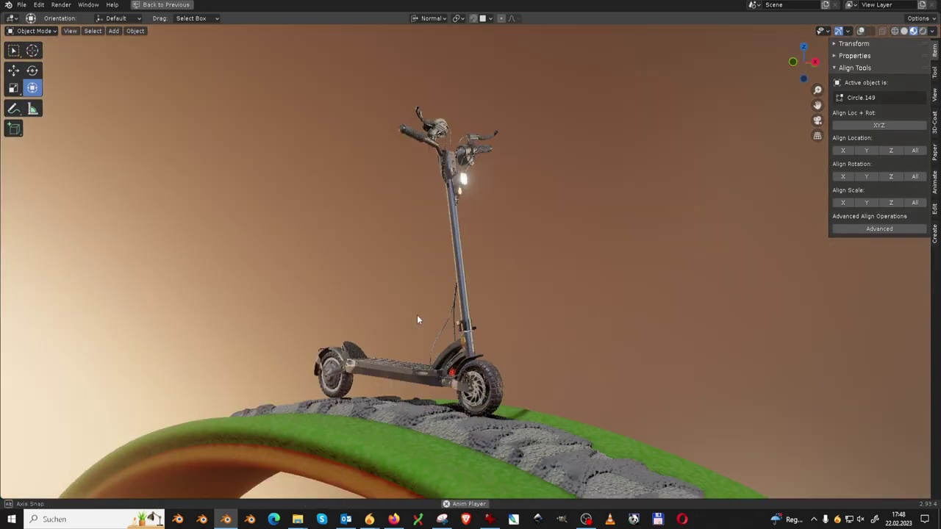
# Turn on viewport overlays and orbit in close to the playing scooter's front wheel
pyautogui.click(510, 188)
pyautogui.click(861, 32)
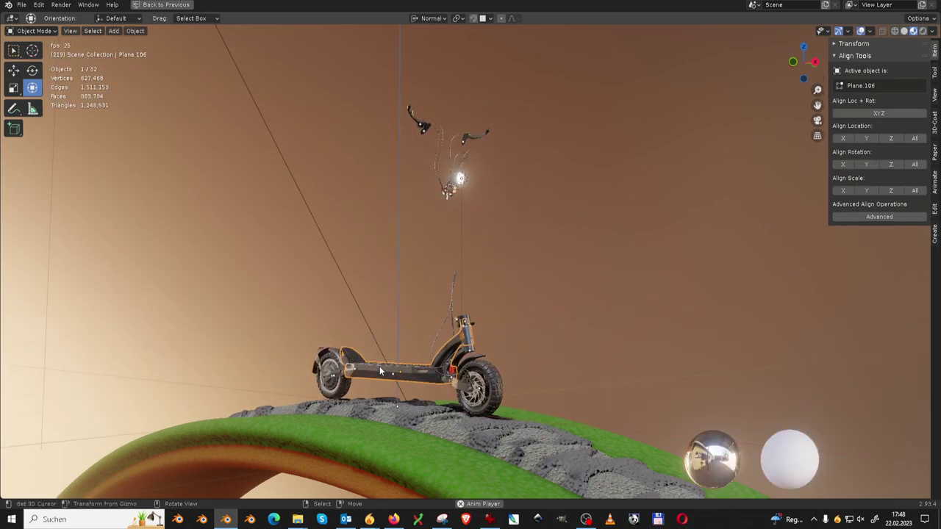
pyautogui.moveTo(380, 371)
pyautogui.mouseDown(button='middle')
pyautogui.moveTo(437, 370)
pyautogui.moveTo(500, 384)
pyautogui.moveTo(565, 266)
pyautogui.moveTo(656, 231)
pyautogui.moveTo(526, 269)
pyautogui.moveTo(391, 266)
pyautogui.moveTo(510, 220)
pyautogui.moveTo(488, 196)
pyautogui.mouseUp(button='middle')
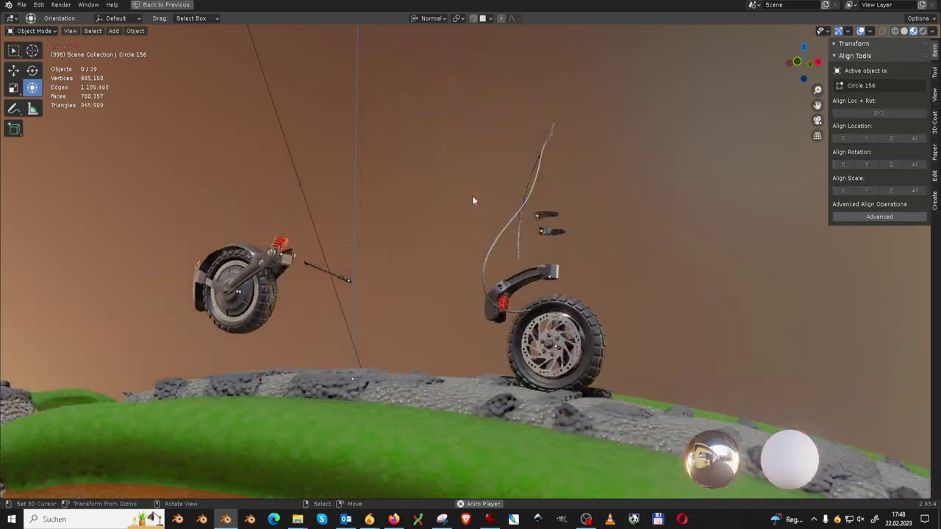
pyautogui.moveTo(473, 200)
pyautogui.mouseDown(button='middle')
pyautogui.moveTo(526, 288)
pyautogui.moveTo(676, 283)
pyautogui.mouseUp(button='middle')
pyautogui.click(676, 282)
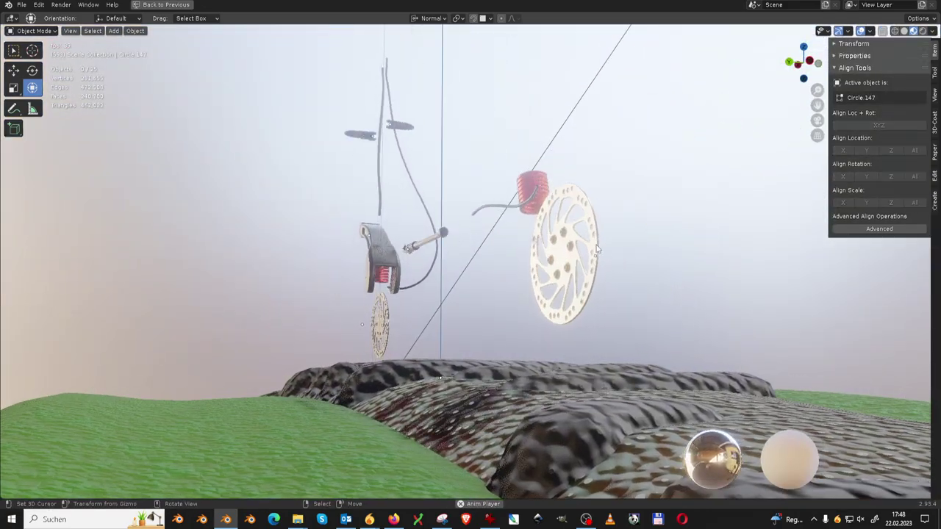
pyautogui.moveTo(552, 185)
pyautogui.mouseDown(button='middle')
pyautogui.moveTo(500, 224)
pyautogui.moveTo(393, 227)
pyautogui.moveTo(441, 309)
pyautogui.moveTo(368, 252)
pyautogui.moveTo(372, 300)
pyautogui.moveTo(595, 163)
pyautogui.moveTo(544, 147)
pyautogui.moveTo(581, 212)
pyautogui.moveTo(571, 258)
pyautogui.mouseUp(button='middle')
pyautogui.click(542, 145)
pyautogui.moveTo(557, 314); pyautogui.dragTo(464, 305, button='middle')
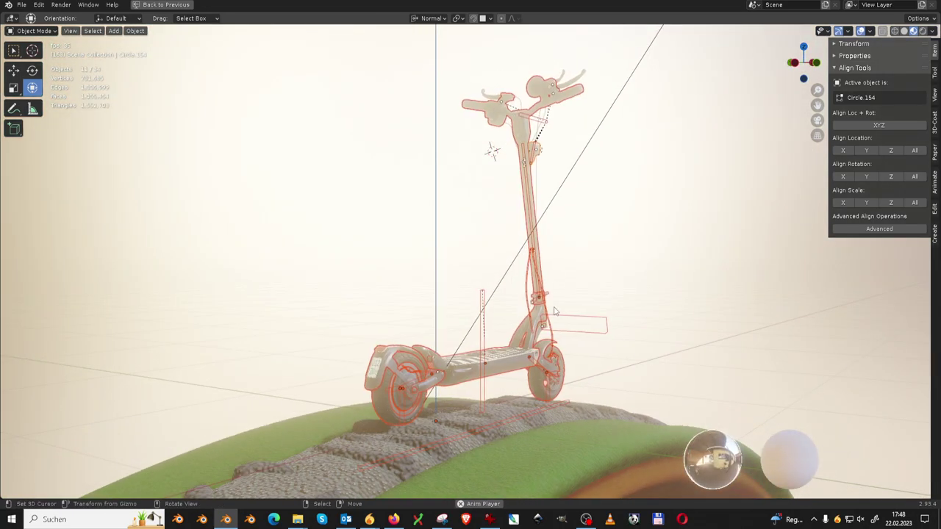